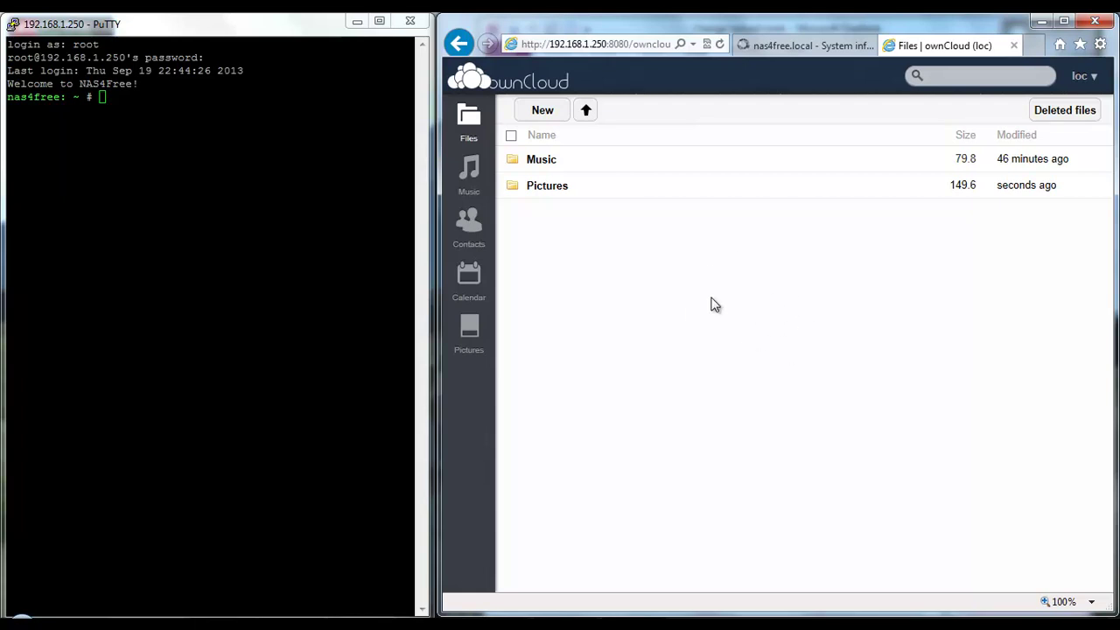
Step: Switch from PuTTY back to ownCloud and try uploading 1GB Test File To Upload.mp4
{"action": "left_click", "coordinate": [253, 383]}
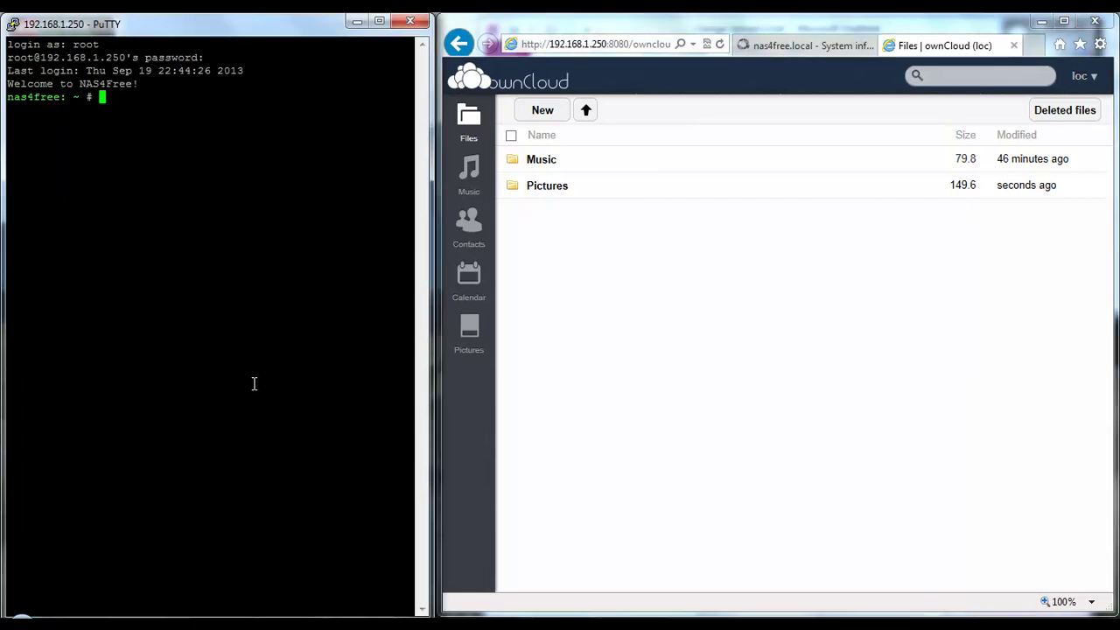
{"action": "left_click", "coordinate": [821, 332]}
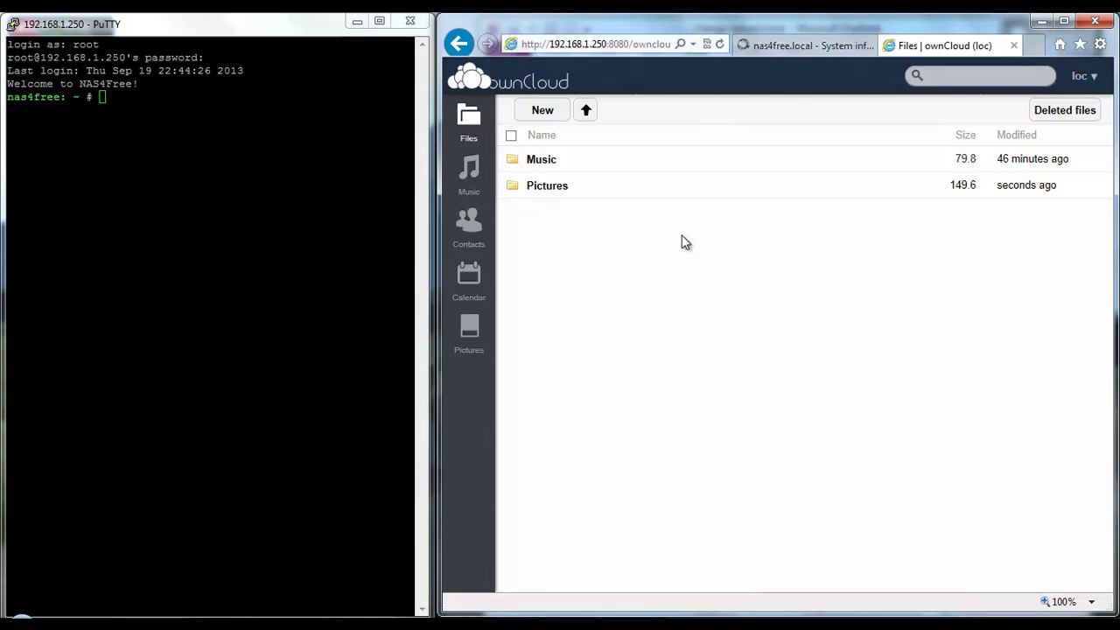
{"action": "left_click", "coordinate": [589, 111]}
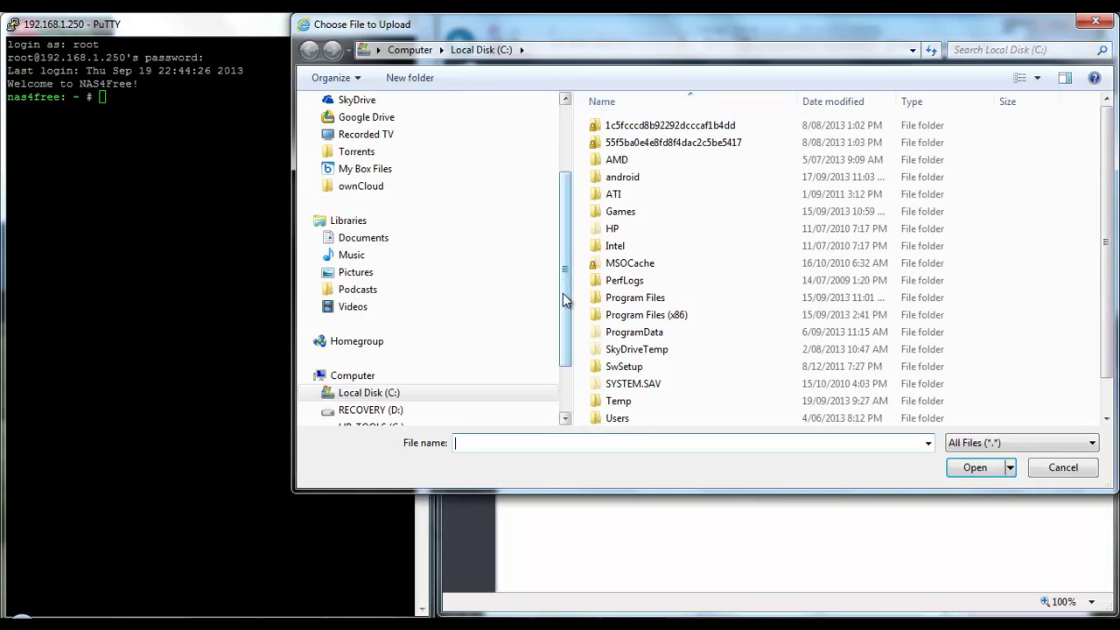
{"action": "scroll", "coordinate": [919, 350], "scroll_direction": "down", "scroll_amount": 1}
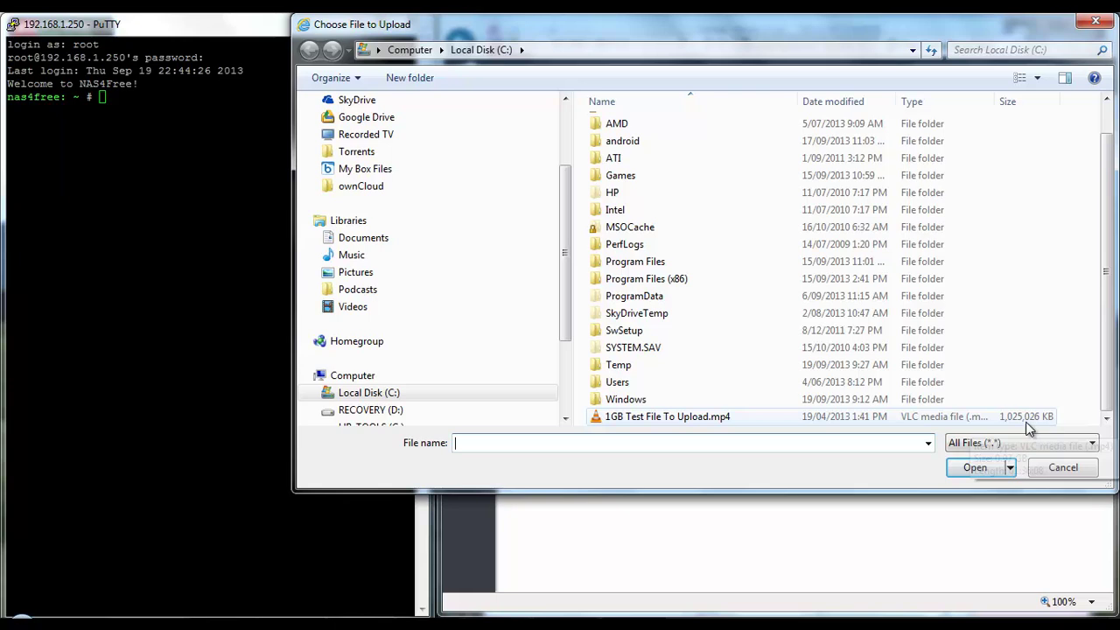
{"action": "left_click", "coordinate": [687, 421]}
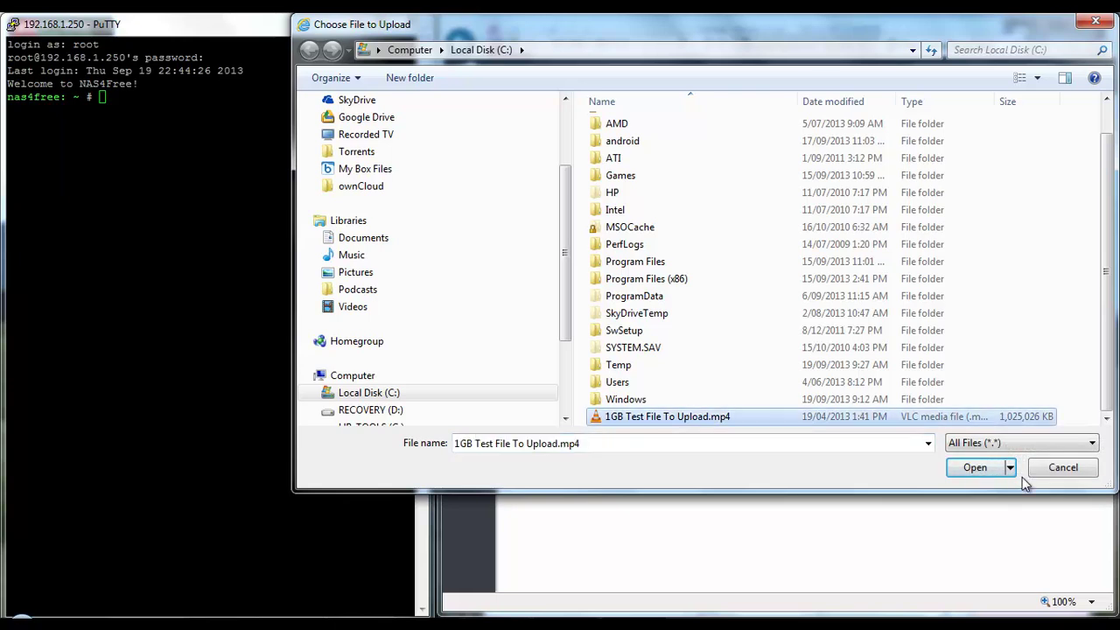
{"action": "left_click", "coordinate": [975, 469]}
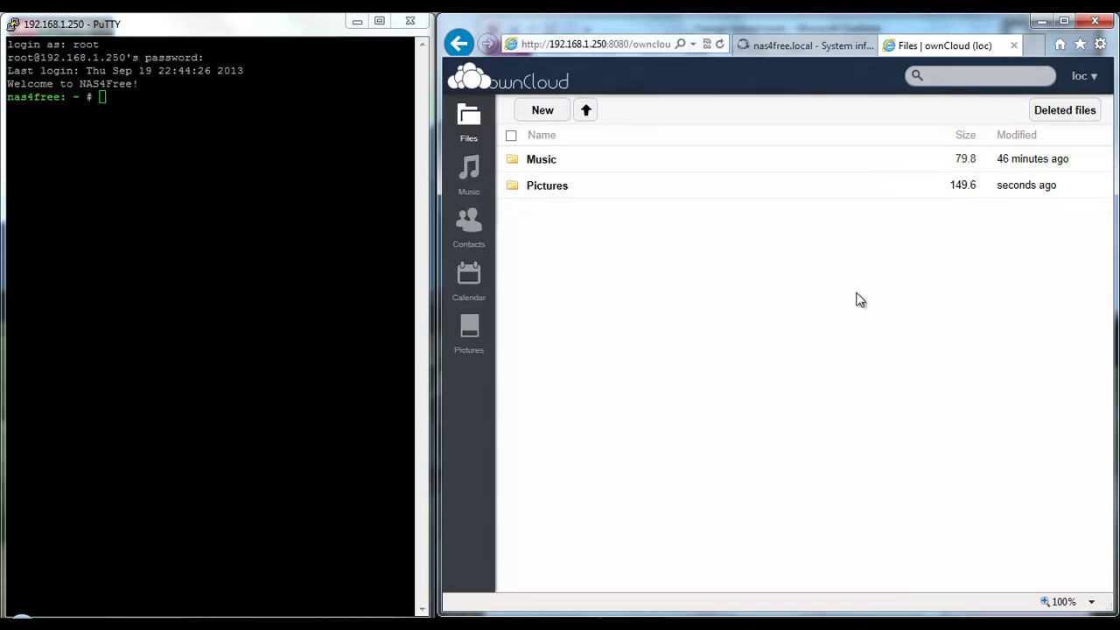
Step: On the Admin page, change the ZIP maximum input size from 800 MB to 0 and save
{"action": "left_click", "coordinate": [1094, 78]}
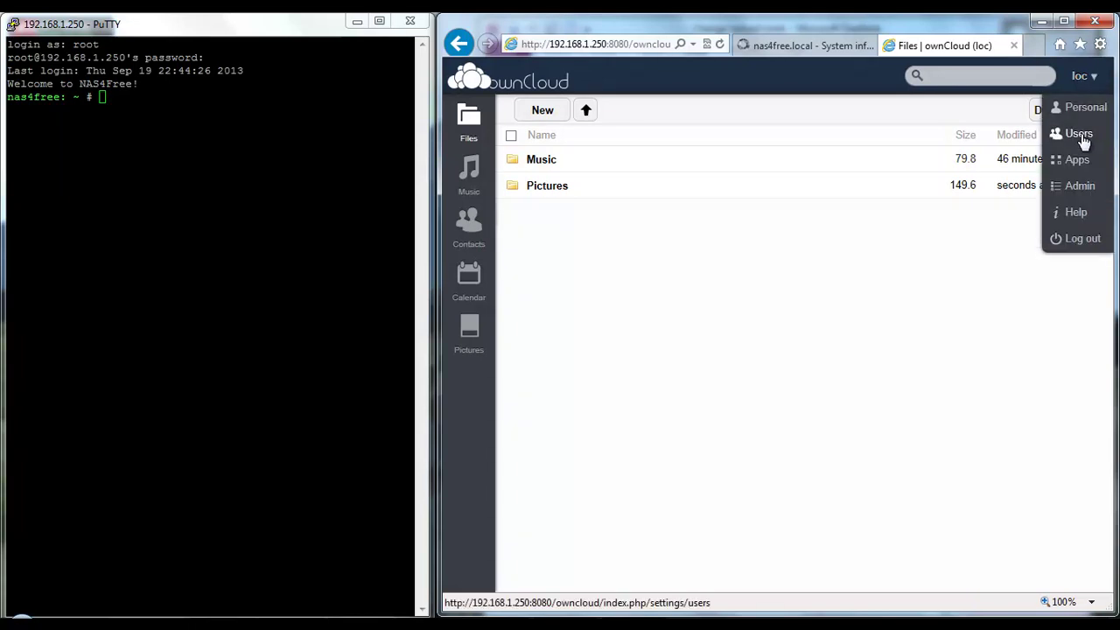
{"action": "left_click", "coordinate": [1081, 185]}
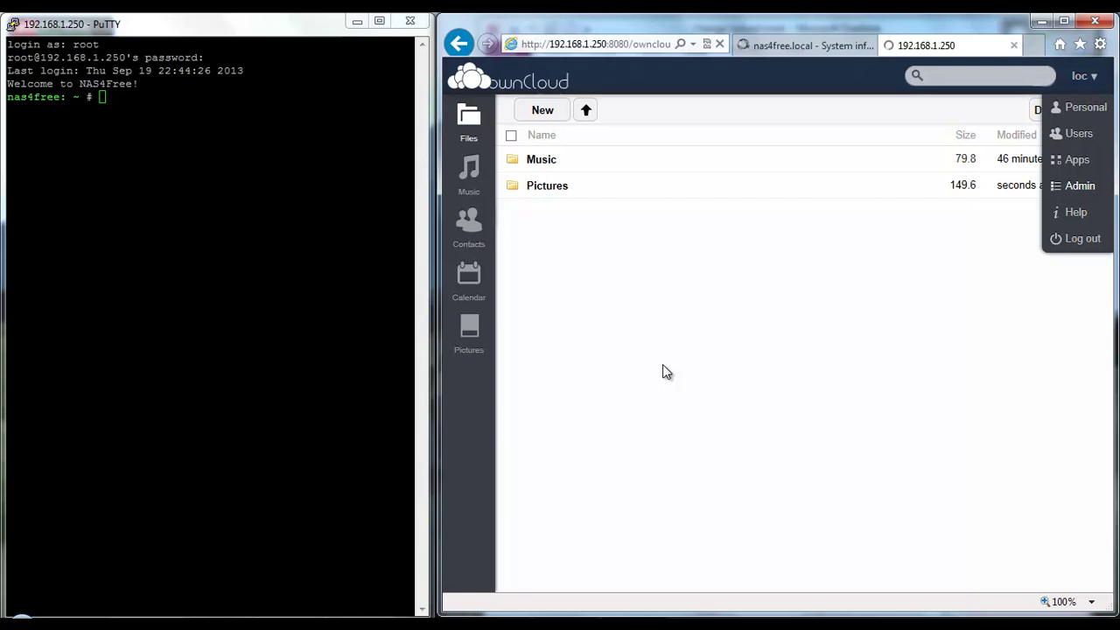
{"action": "scroll", "coordinate": [836, 314], "scroll_direction": "down", "scroll_amount": 15}
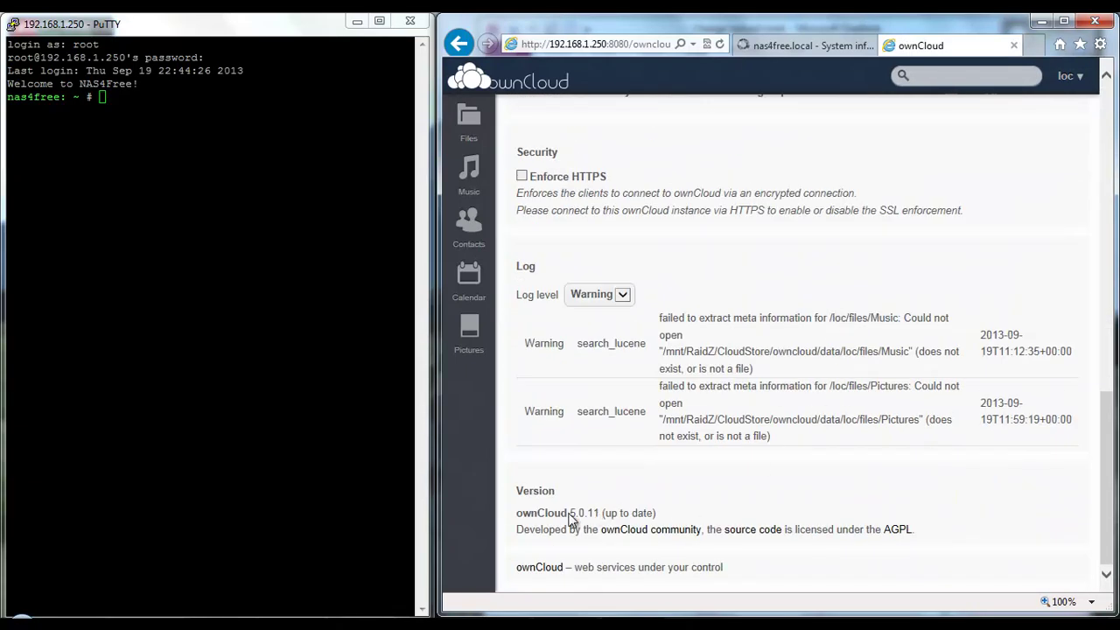
{"action": "left_click", "coordinate": [657, 490]}
{"action": "scroll", "coordinate": [657, 490], "scroll_direction": "up", "scroll_amount": 10}
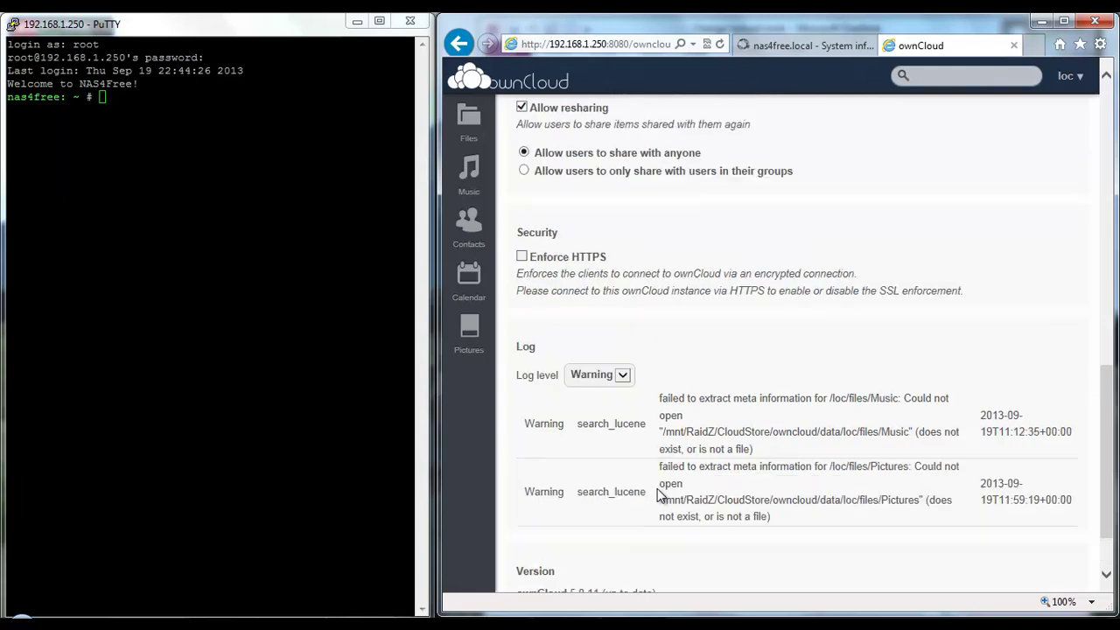
{"action": "scroll", "coordinate": [657, 488], "scroll_direction": "up", "scroll_amount": 5}
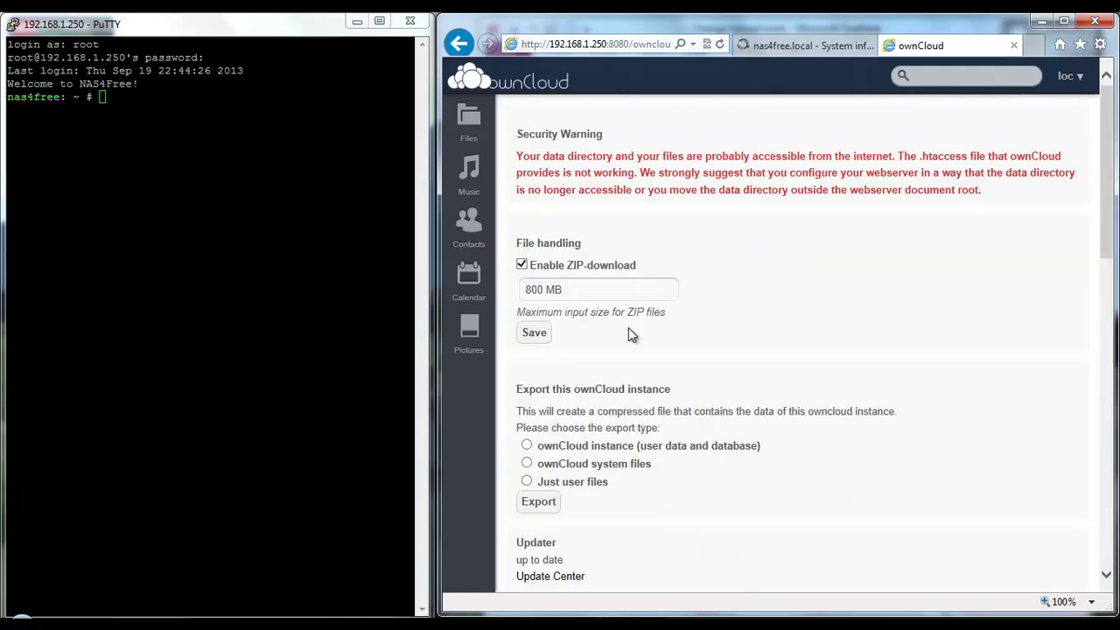
{"action": "triple_click", "coordinate": [587, 294]}
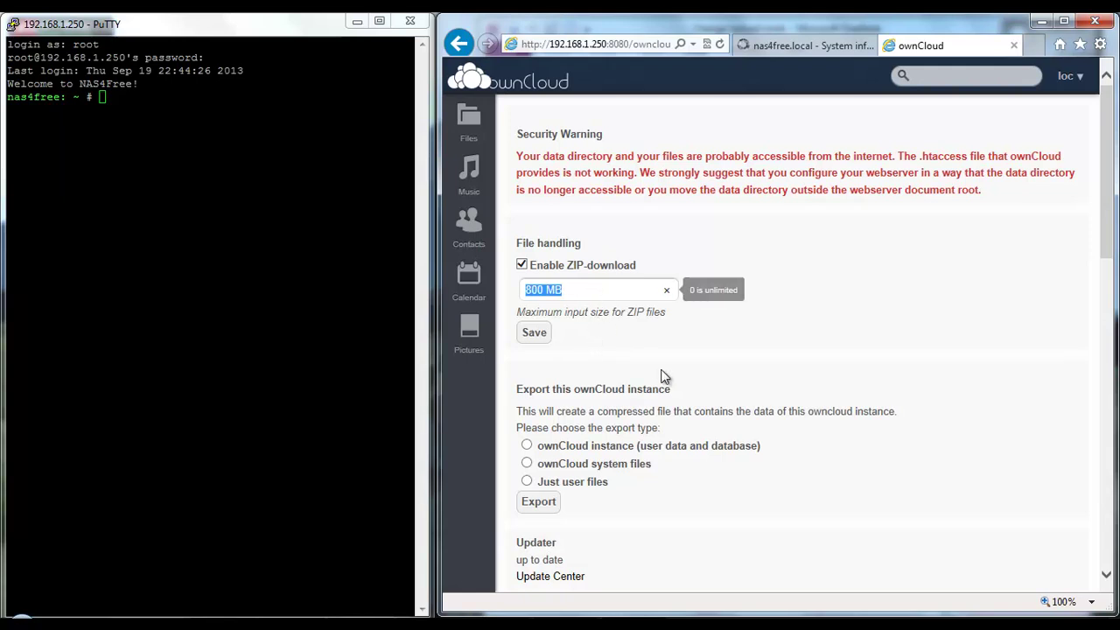
{"action": "type", "text": "0"}
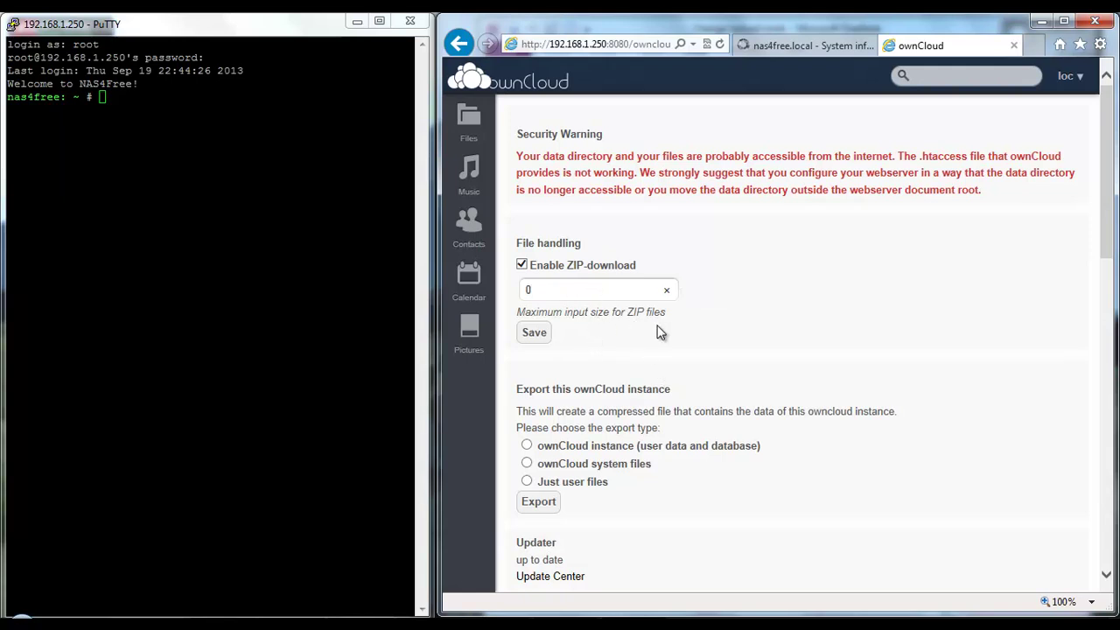
{"action": "left_click", "coordinate": [544, 343]}
Step: Return to Files and retry uploading 1GB Test File To Upload.mp4, refused for insufficient space
{"action": "left_click", "coordinate": [1080, 77]}
{"action": "left_click", "coordinate": [1073, 112]}
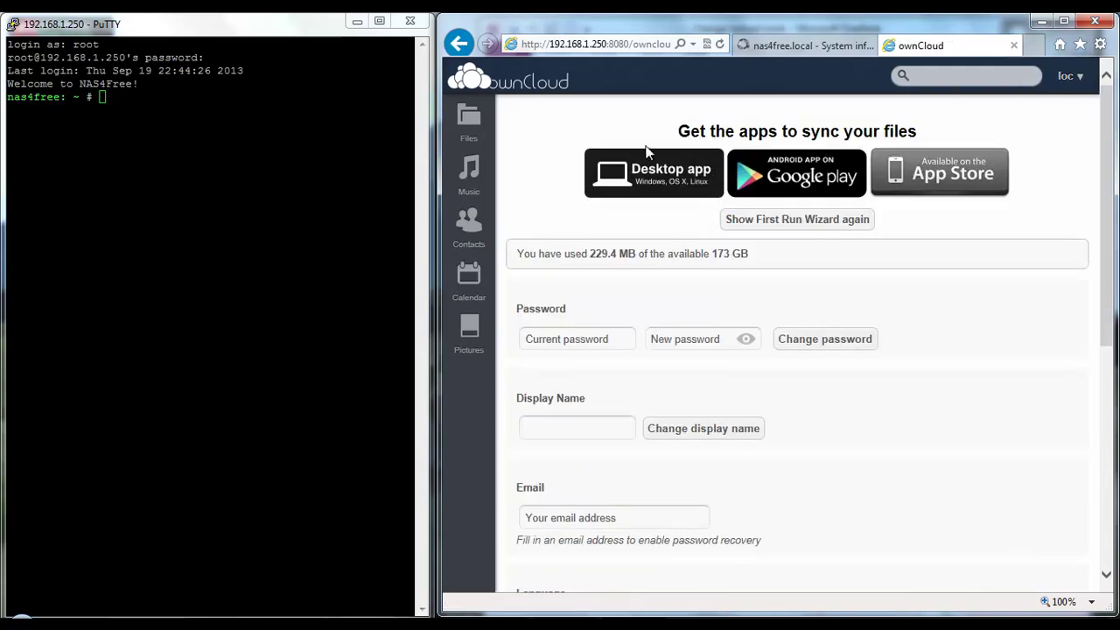
{"action": "left_click", "coordinate": [464, 120]}
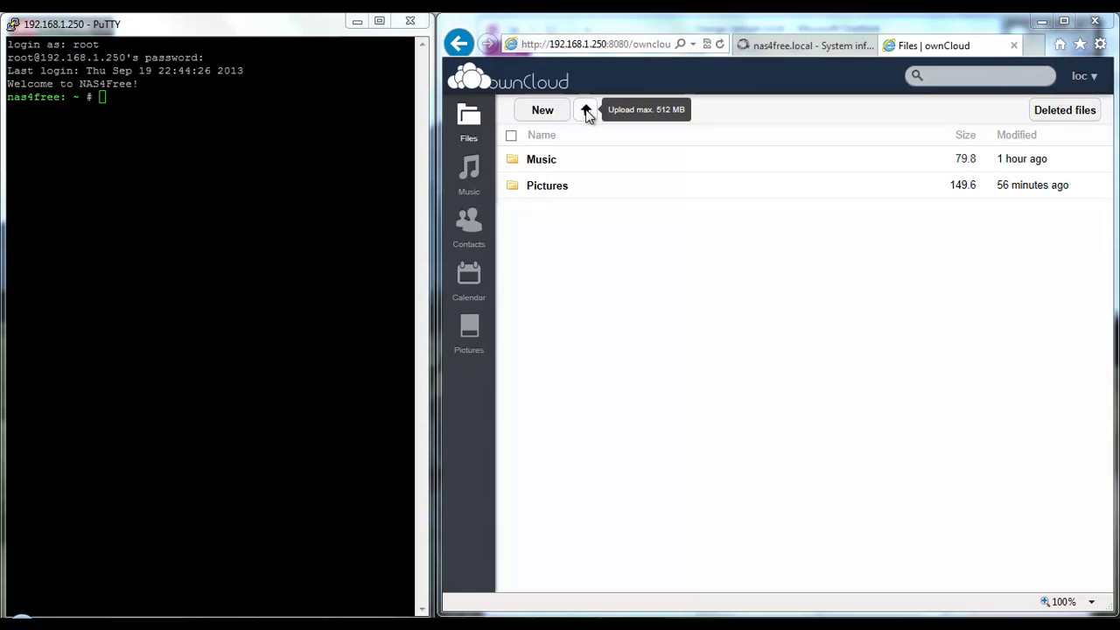
{"action": "left_click", "coordinate": [587, 111]}
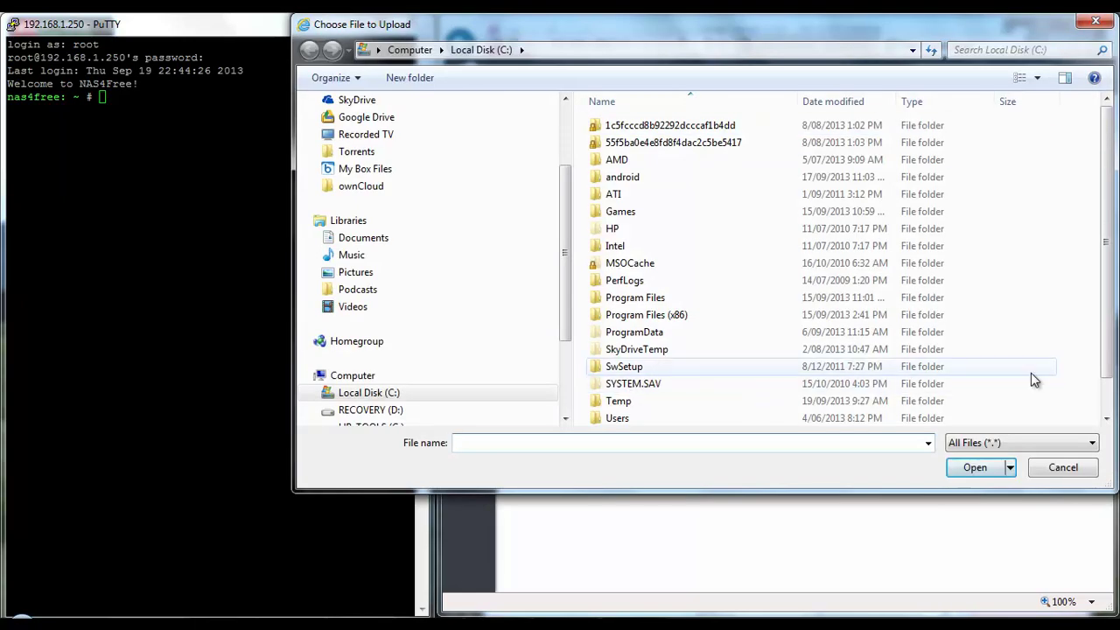
{"action": "scroll", "coordinate": [1033, 378], "scroll_direction": "down", "scroll_amount": 1}
{"action": "left_click", "coordinate": [709, 418]}
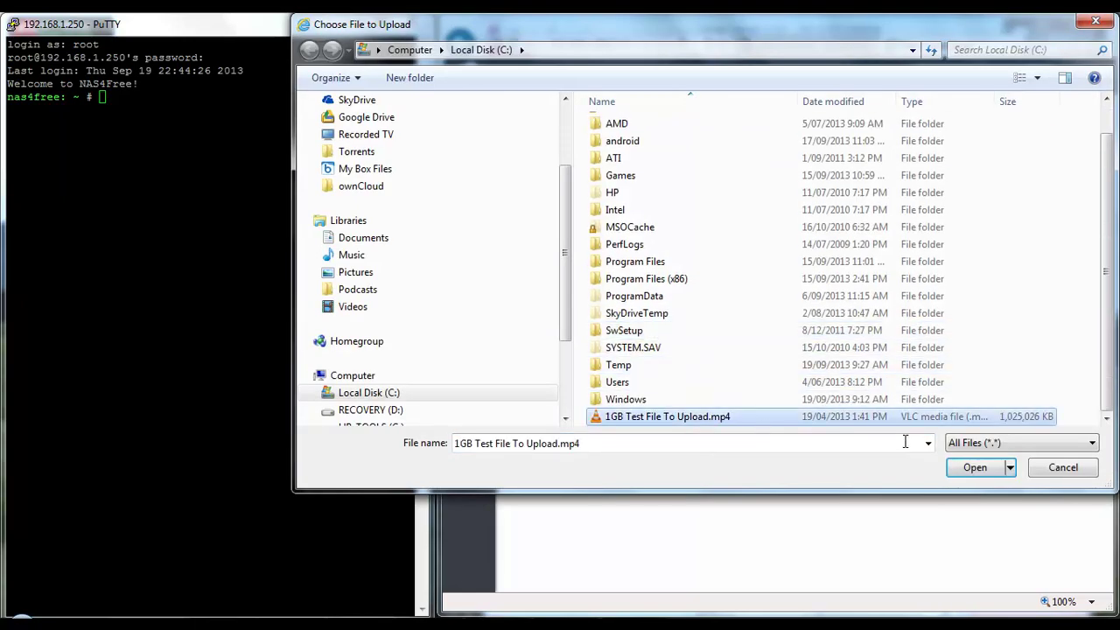
{"action": "left_click", "coordinate": [971, 469]}
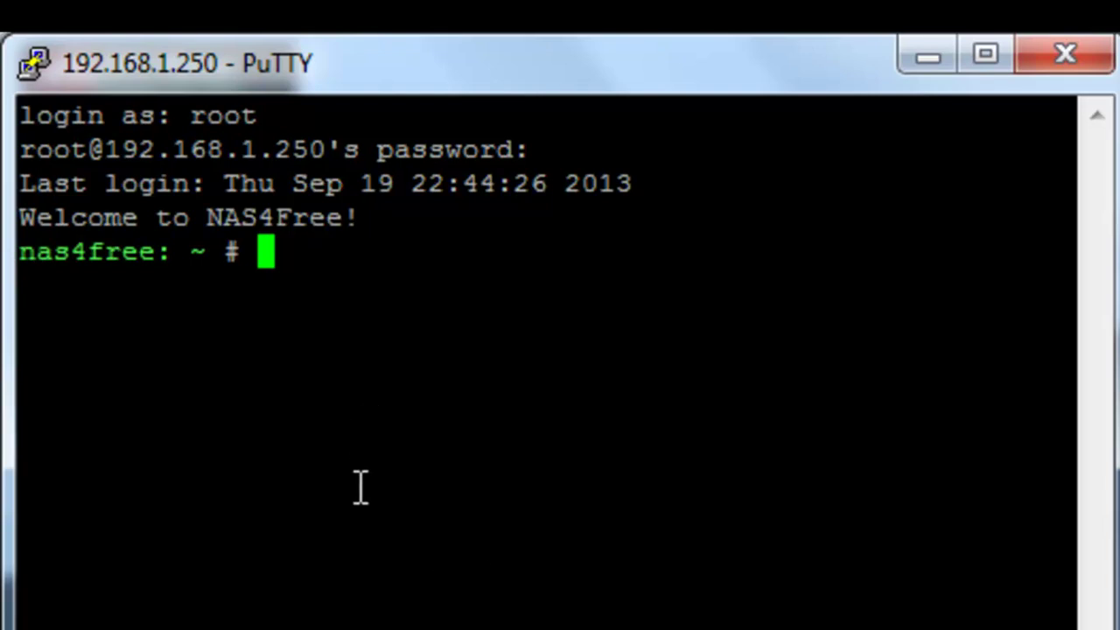
Step: Open /usr/local/bin/php-cgi-websrv in nano, using Tab completion for the file name
{"action": "type", "text": "nano ."}
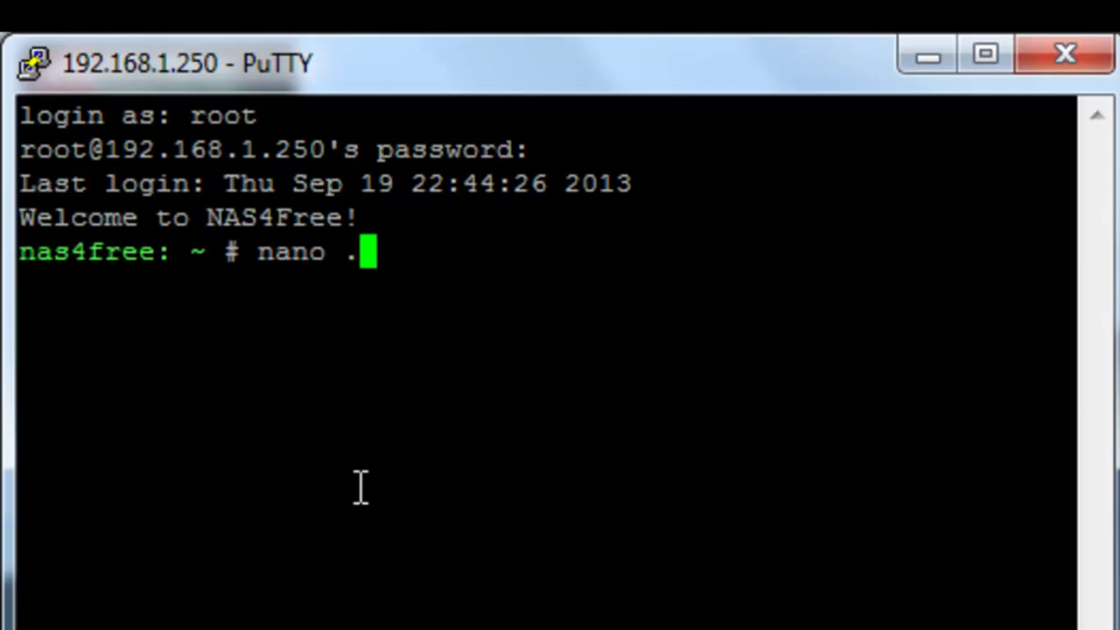
{"action": "key", "text": "BackSpace"}
{"action": "type", "text": "/usr/"}
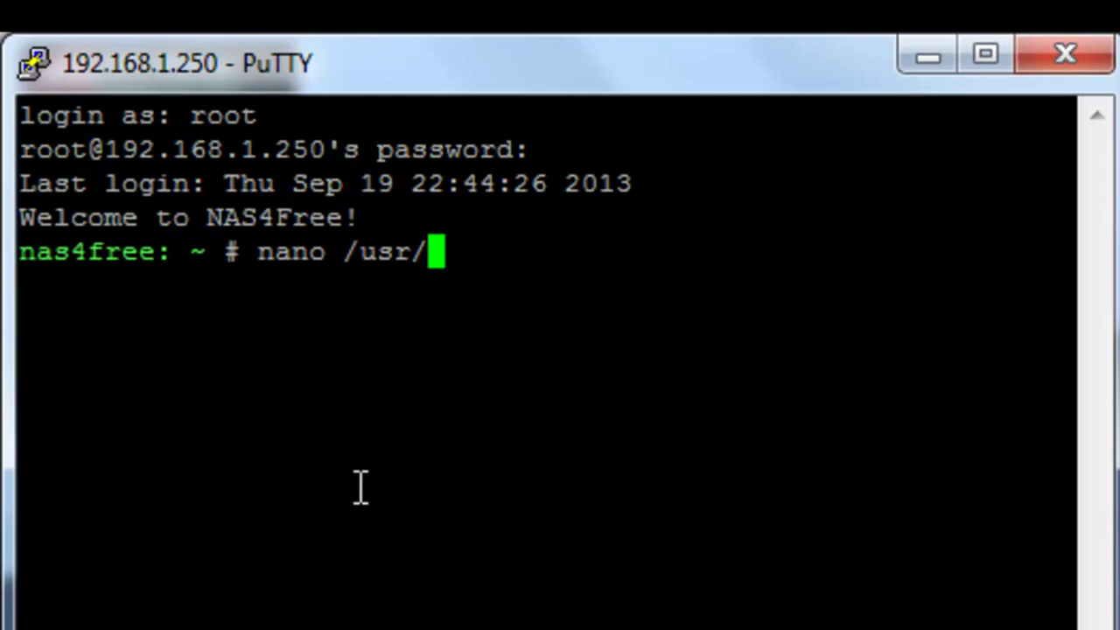
{"action": "type", "text": "local"}
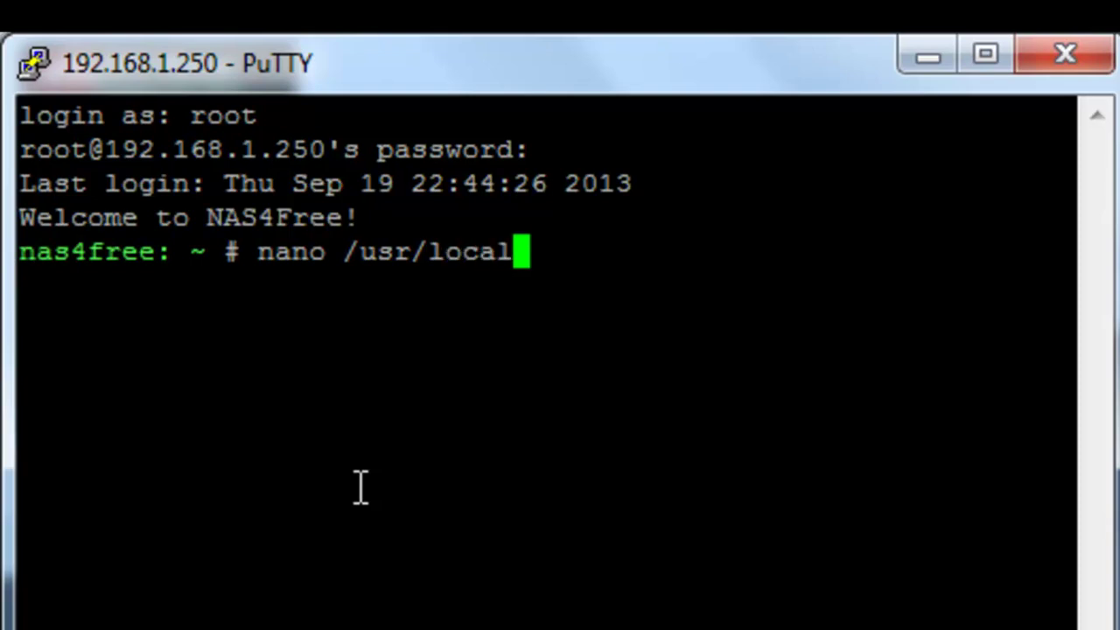
{"action": "type", "text": "/bin/"}
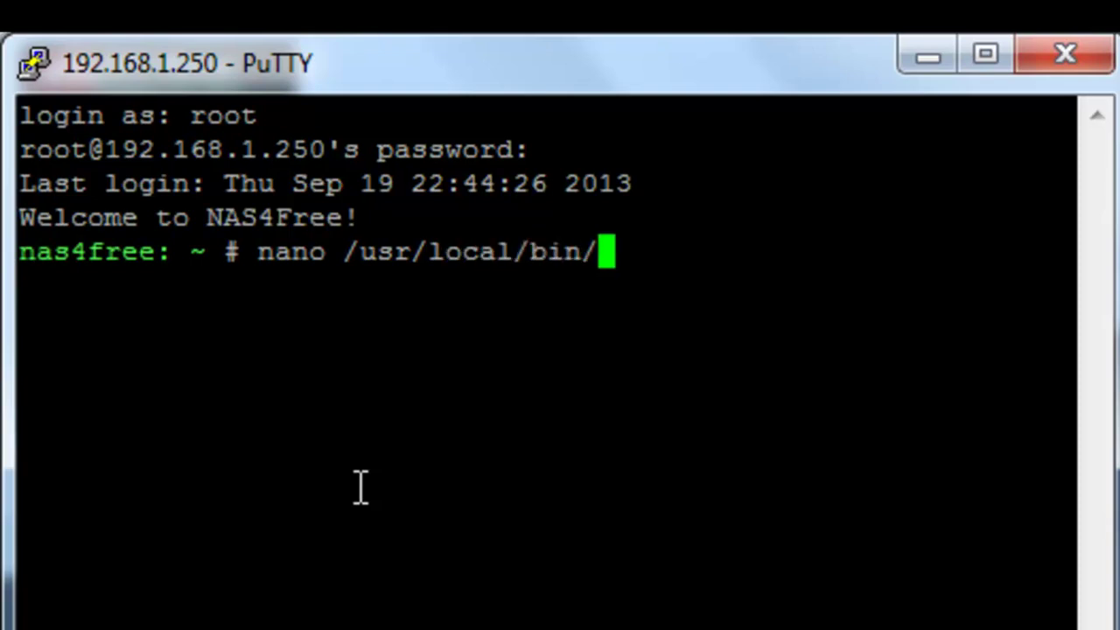
{"action": "type", "text": "php"}
{"action": "key", "text": "Tab"}
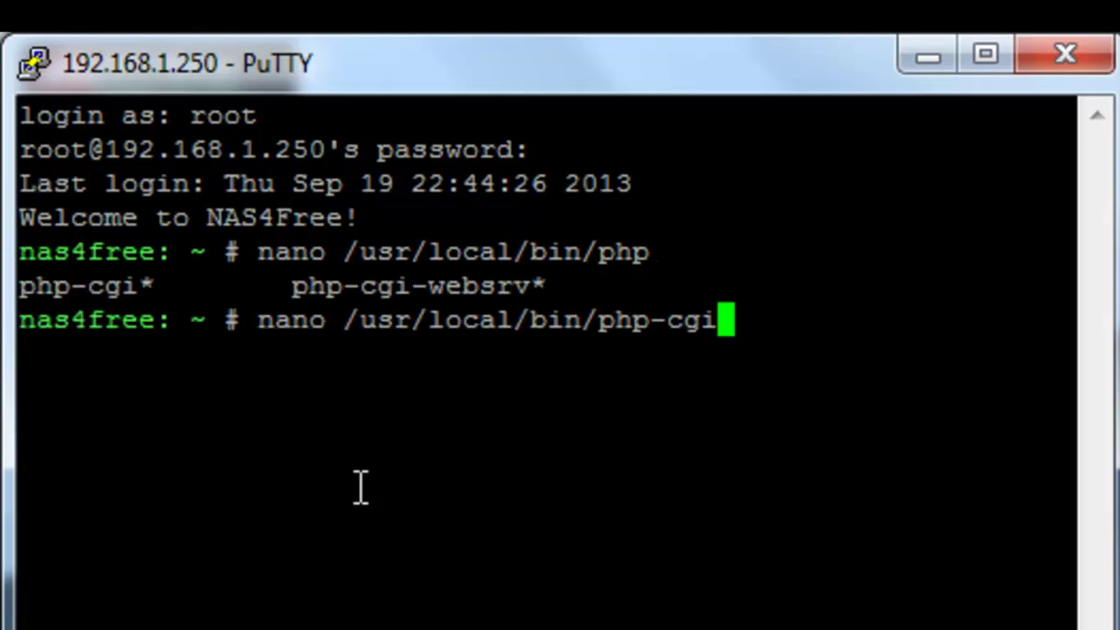
{"action": "type", "text": "-we"}
{"action": "key", "text": "Tab"}
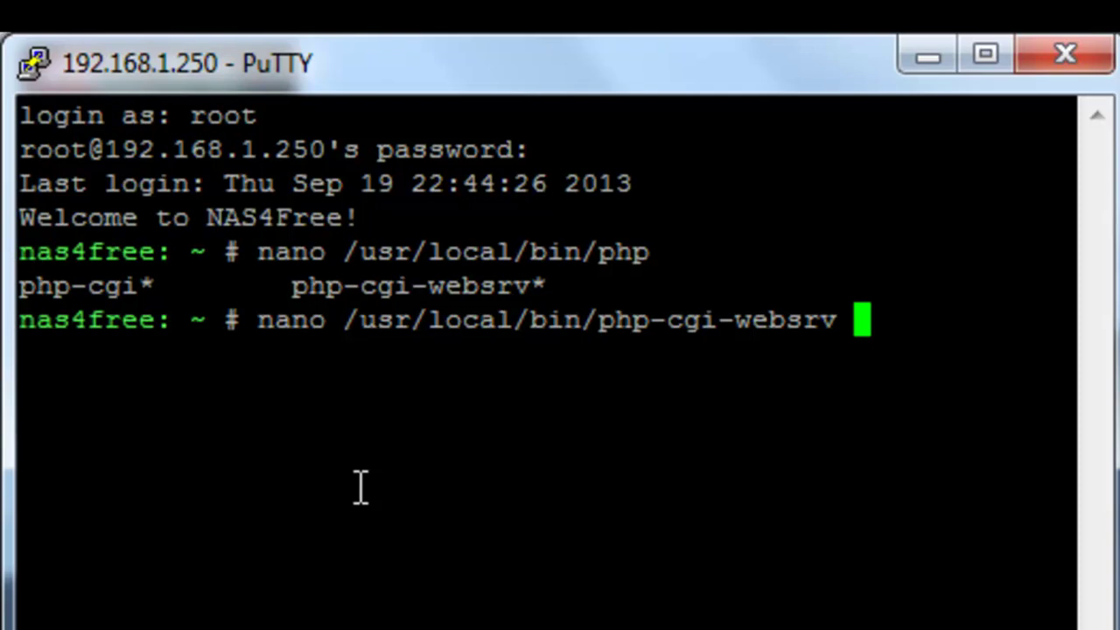
{"action": "key", "text": "Return"}
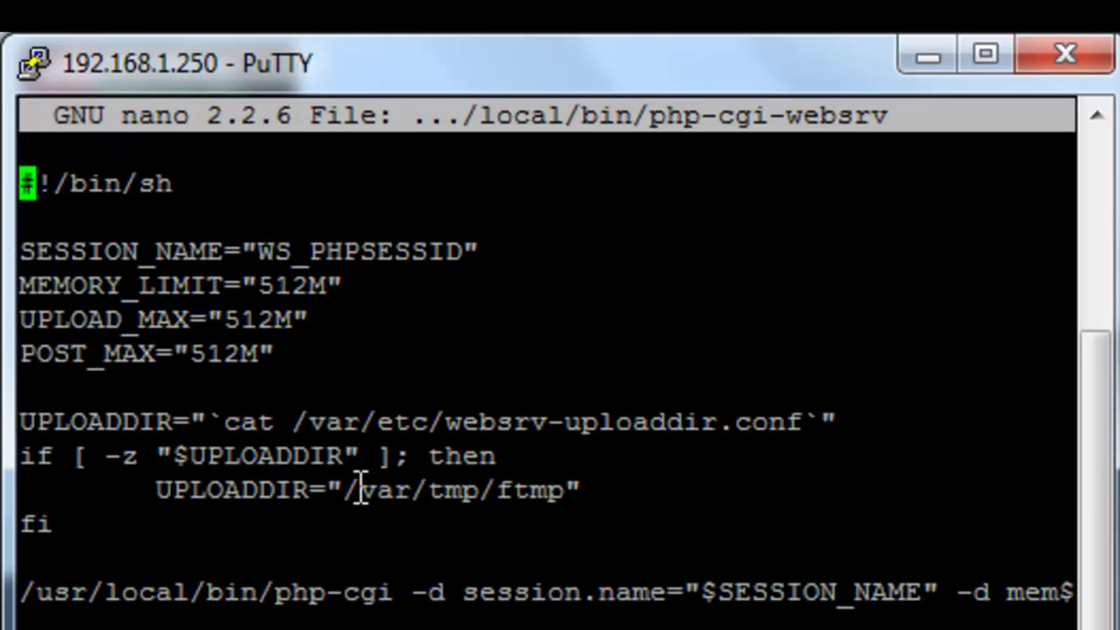
Step: Prefix both 512M values with 1 so UPLOAD_MAX and POST_MAX read 1512M, then save
{"action": "key", "text": "Down"}
{"action": "key", "text": "Down"}
{"action": "key", "text": "Down"}
{"action": "key", "text": "Down"}
{"action": "key", "text": "Right"}
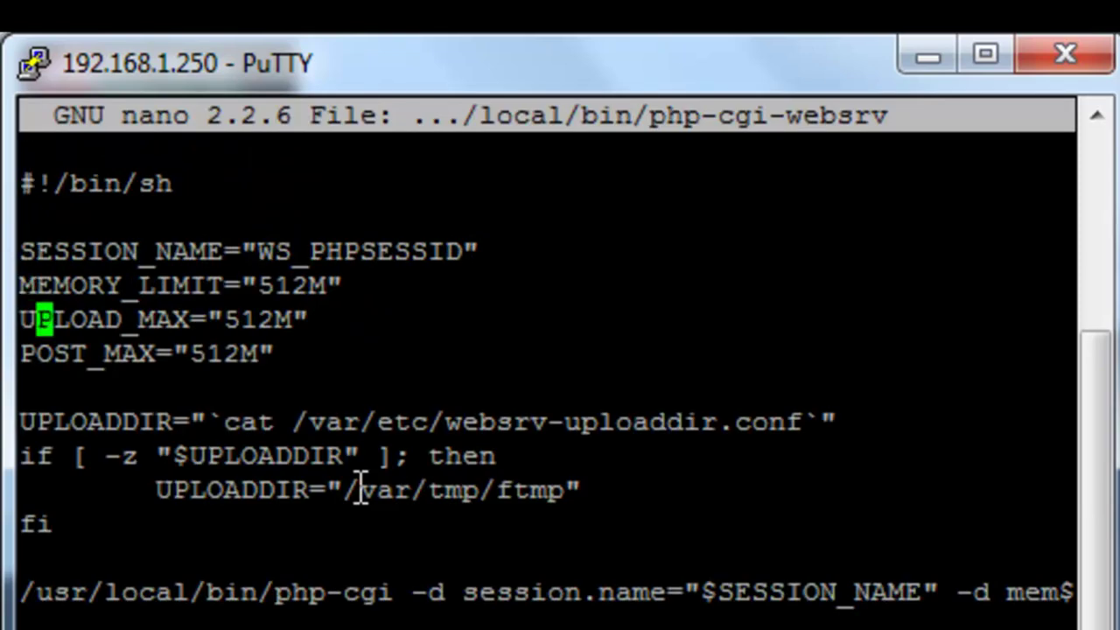
{"action": "key", "text": "Right"}
{"action": "key", "text": "Right"}
{"action": "key", "text": "Right"}
{"action": "key", "text": "Right"}
{"action": "key", "text": "Right"}
{"action": "key", "text": "Right"}
{"action": "key", "text": "Right"}
{"action": "key", "text": "Right"}
{"action": "key", "text": "Right"}
{"action": "key", "text": "Right"}
{"action": "key", "text": "Right"}
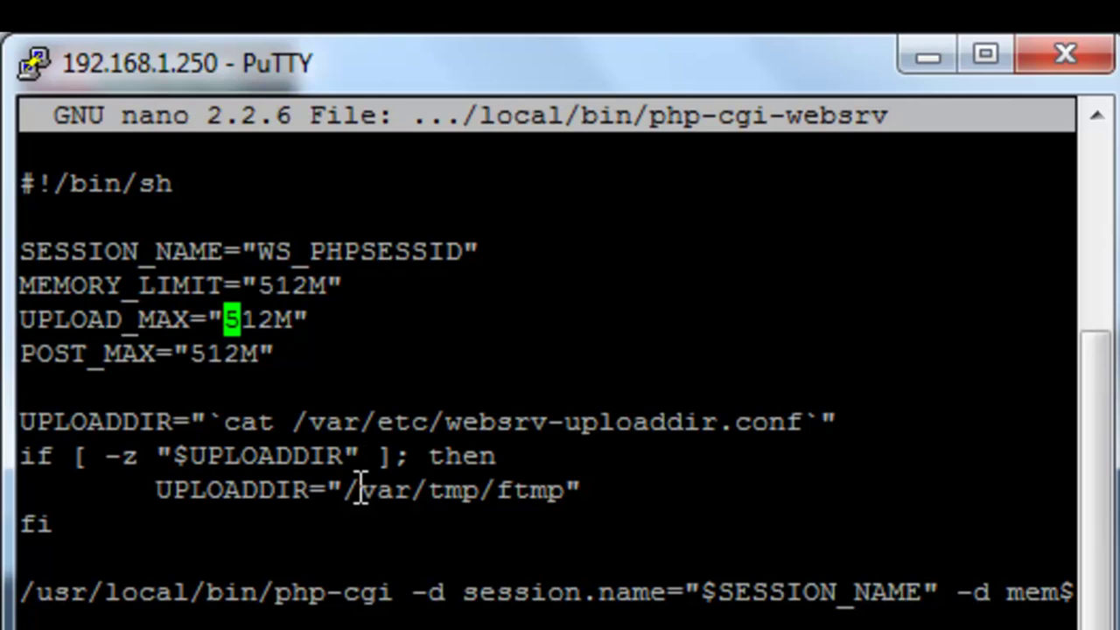
{"action": "type", "text": "1"}
{"action": "key", "text": "Down"}
{"action": "key", "text": "Left"}
{"action": "key", "text": "Left"}
{"action": "key", "text": "Left"}
{"action": "type", "text": "1"}
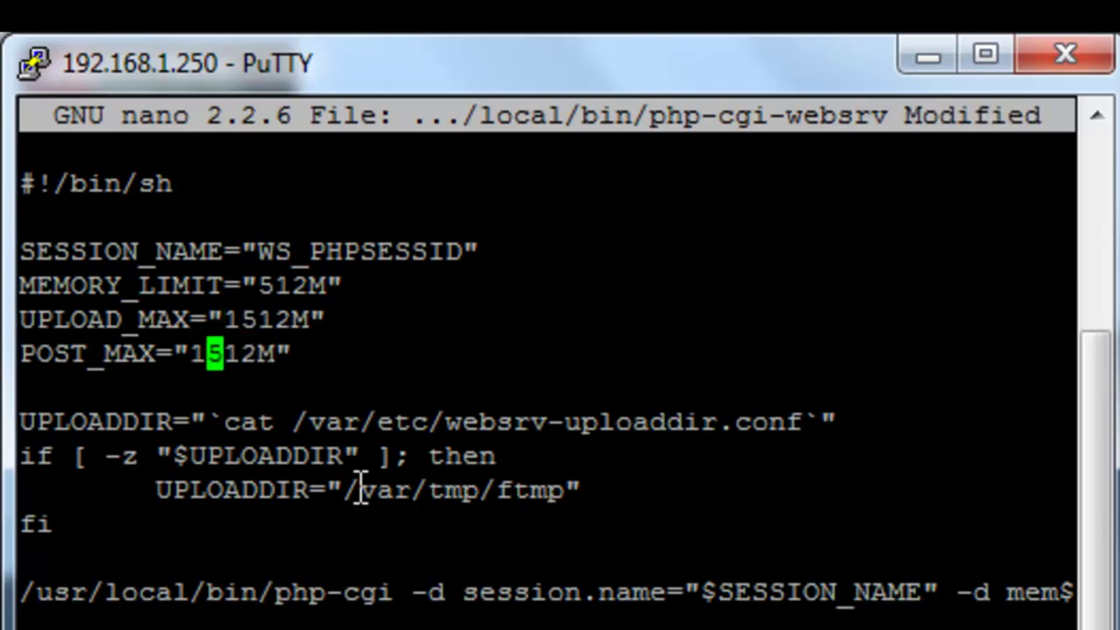
{"action": "key", "text": "Up"}
{"action": "key", "text": "Up"}
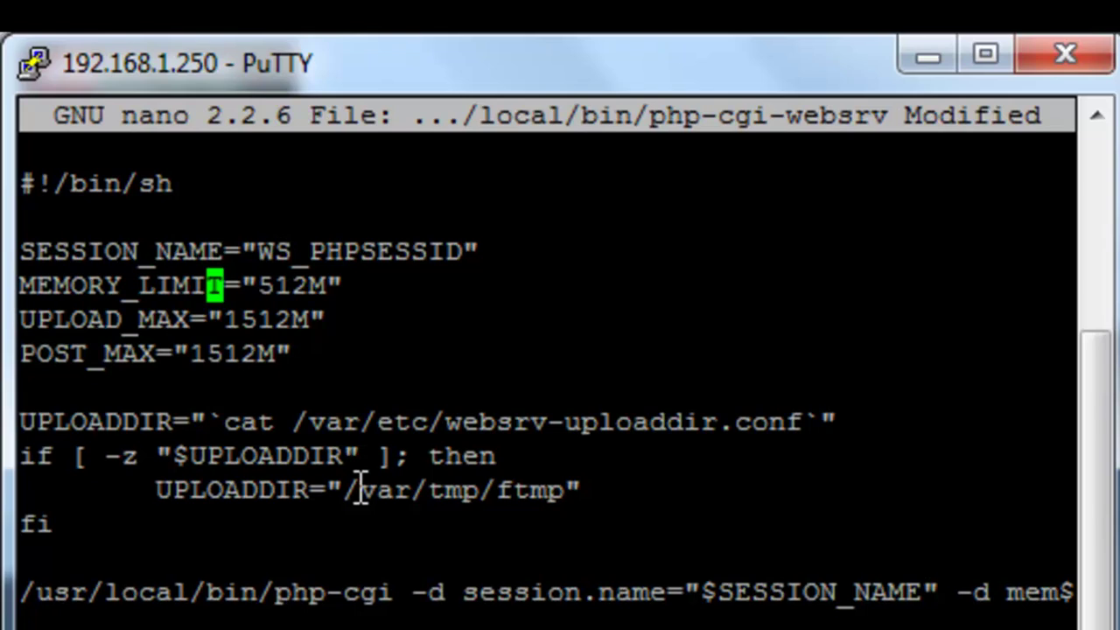
{"action": "key", "text": "Right"}
{"action": "key", "text": "Right"}
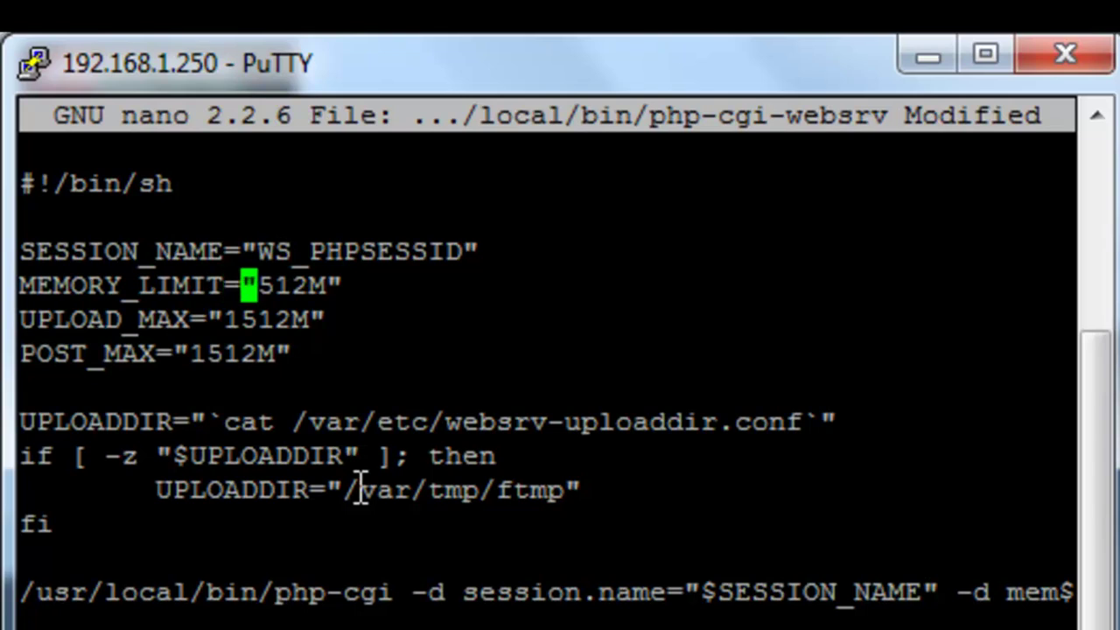
{"action": "key", "text": "ctrl+o"}
{"action": "key", "text": "Return"}
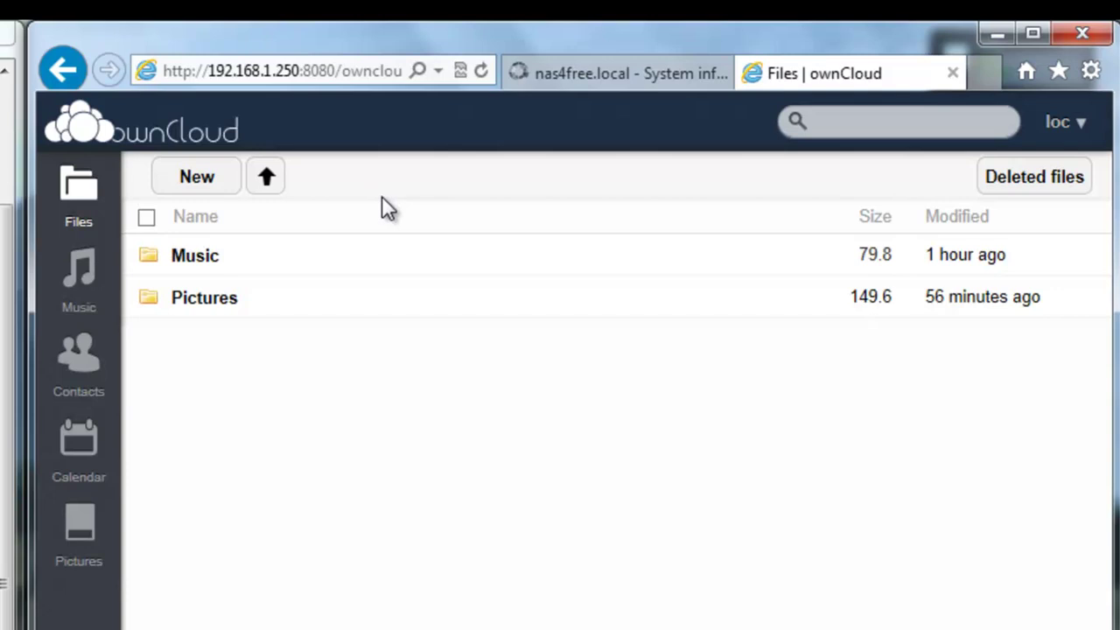
Step: Reload the ownCloud Files page so the 1.5 GB upload maximum applies
{"action": "left_click", "coordinate": [481, 72]}
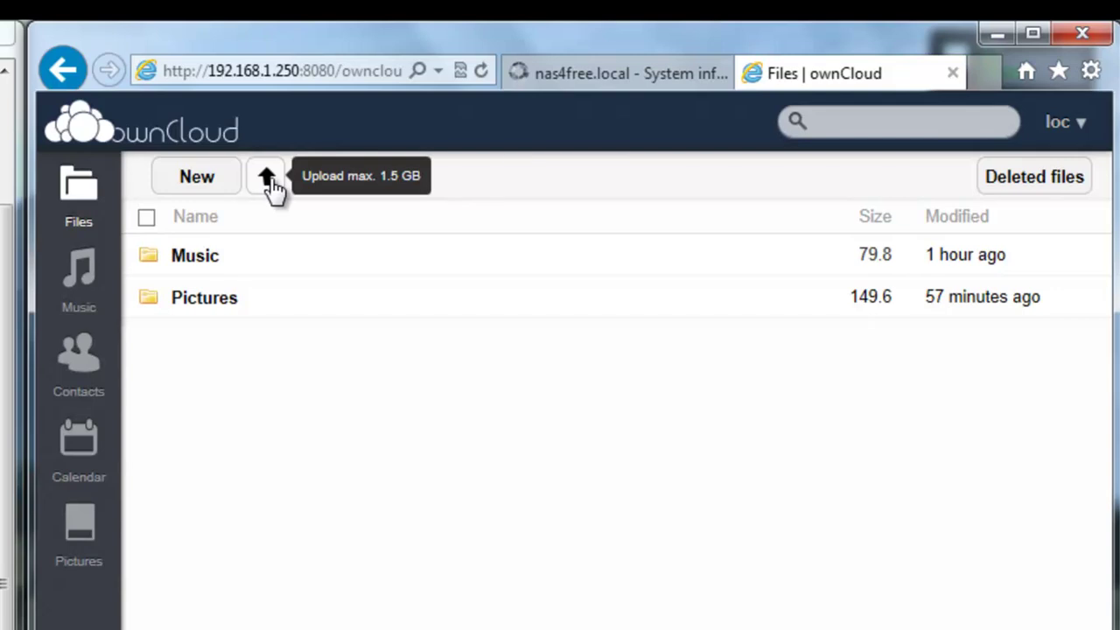
Step: Open the upload file chooser and scroll through the Local Disk (C:) folders
{"action": "left_click", "coordinate": [270, 184]}
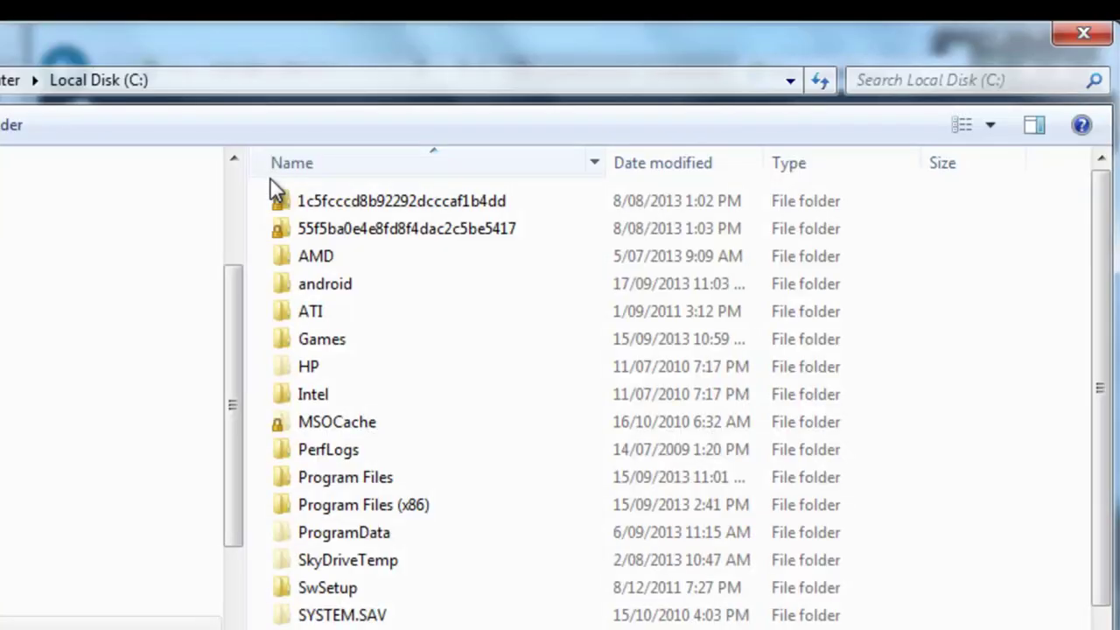
{"action": "left_click_drag", "start_coordinate": [1100, 419], "coordinate": [1100, 488]}
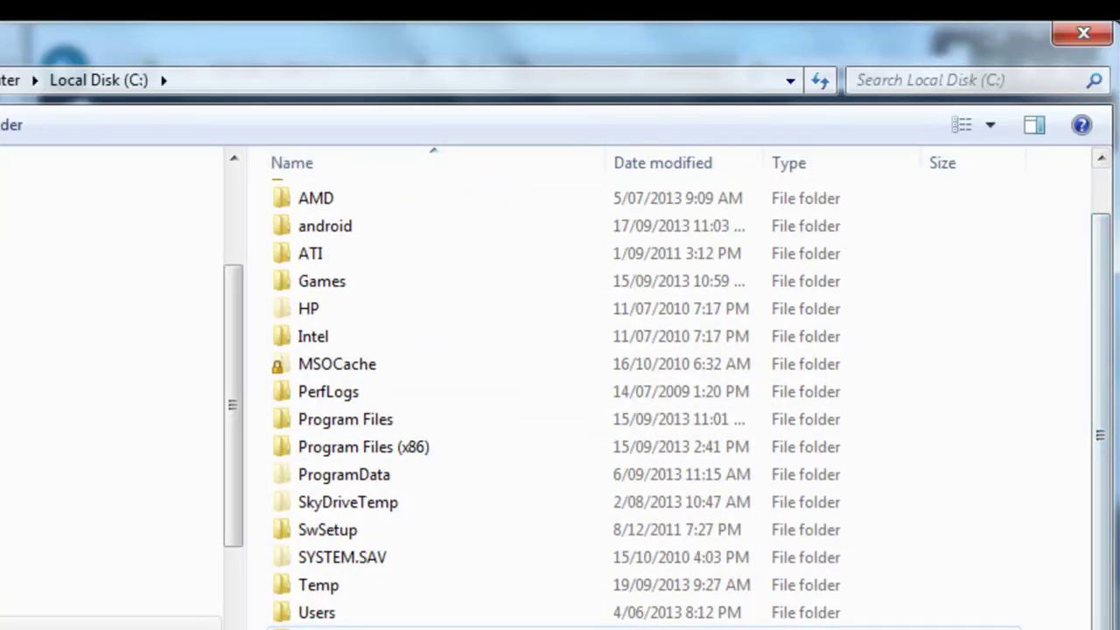